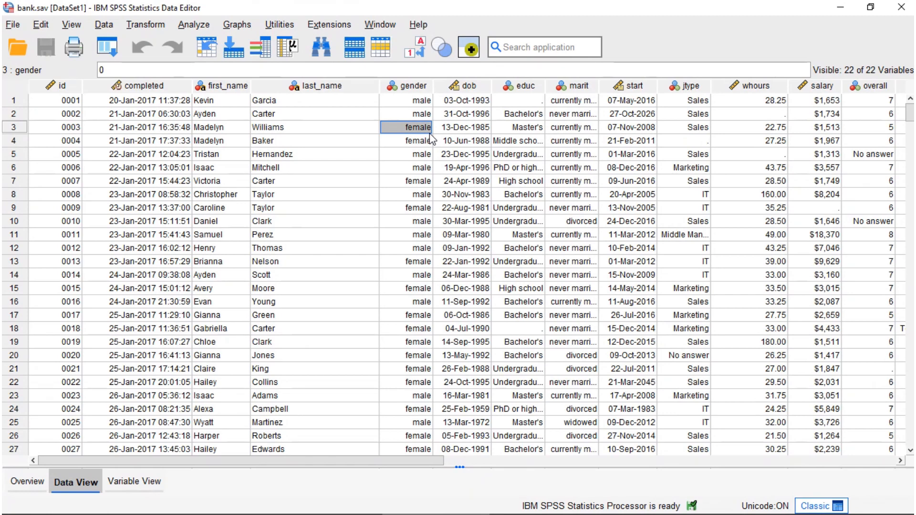
Step: Create a new, empty syntax window for the bank.sav dataset
{"action": "left_click", "coordinate": [14, 24]}
{"action": "mouse_move", "coordinate": [27, 38]}
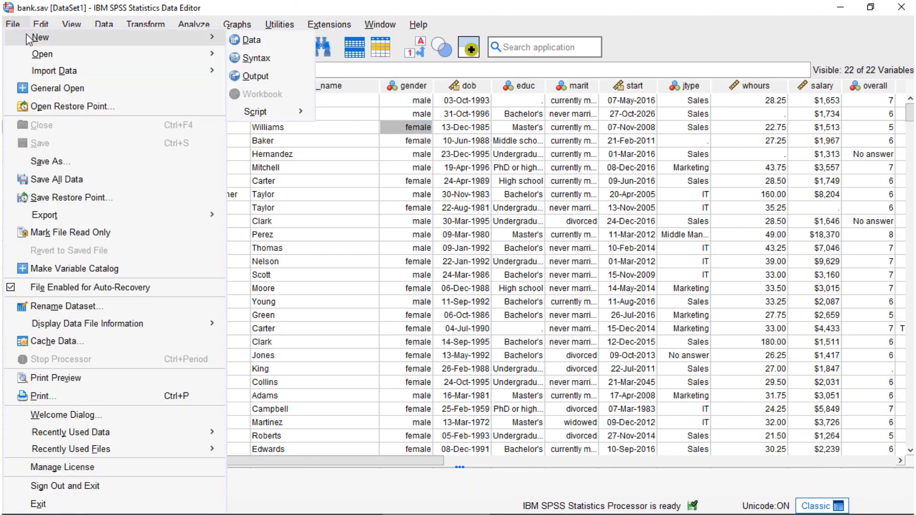
{"action": "left_click", "coordinate": [257, 58]}
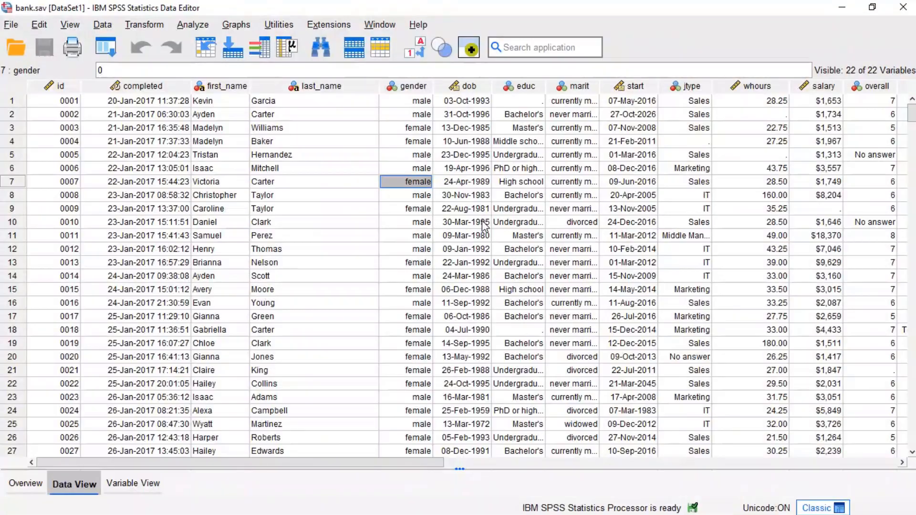
Step: Switch to the designated syntax window and paste the clipboard contents at line 1
{"action": "left_click", "coordinate": [381, 26]}
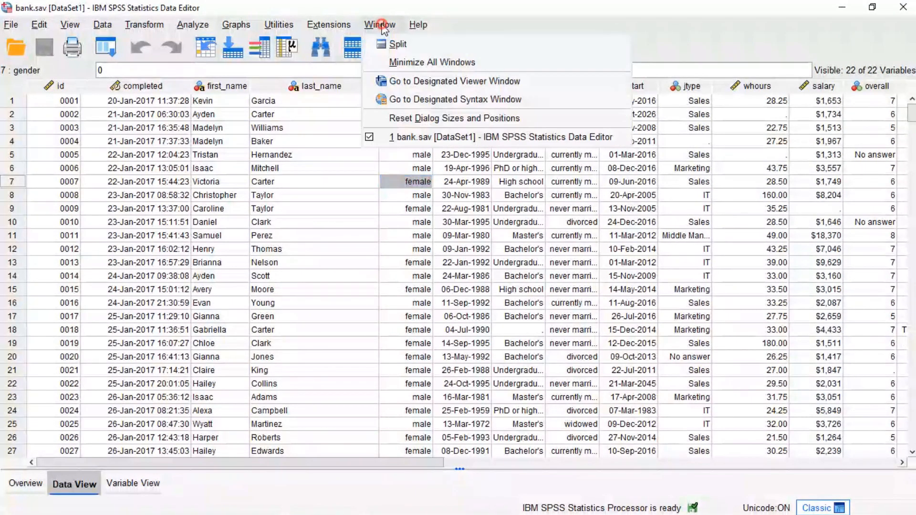
{"action": "left_click", "coordinate": [407, 100]}
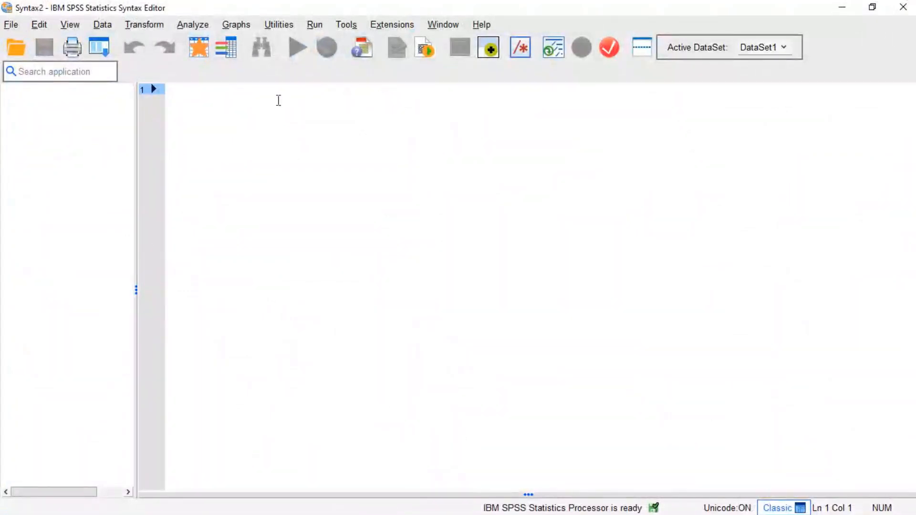
{"action": "left_click", "coordinate": [180, 91]}
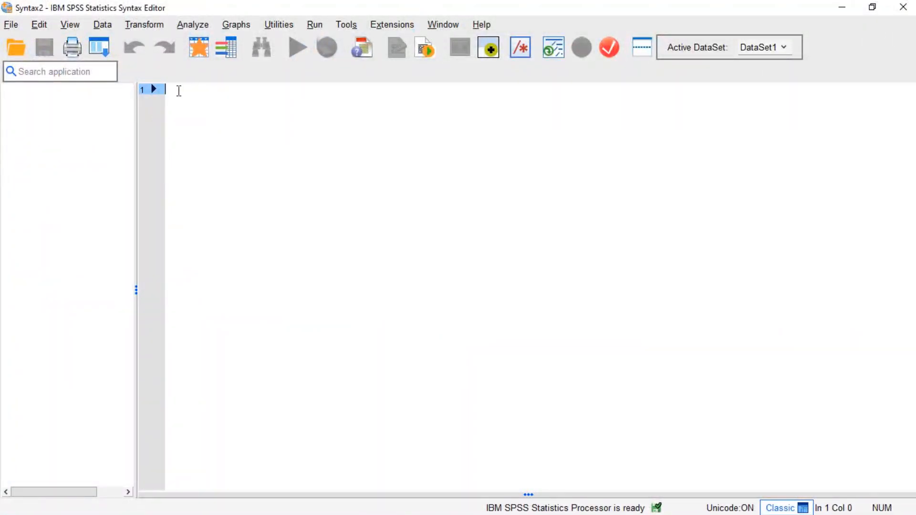
{"action": "right_click", "coordinate": [176, 90]}
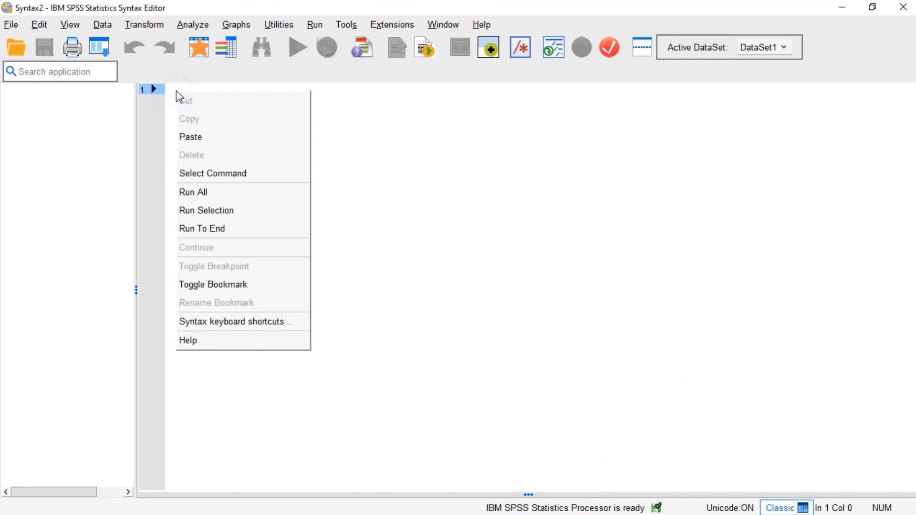
{"action": "left_click", "coordinate": [195, 138]}
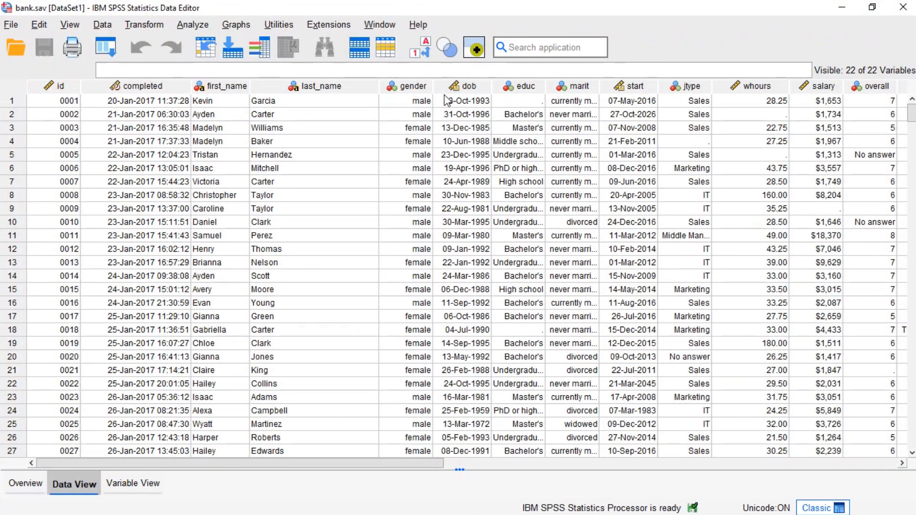
Step: Set up a Frequencies analysis in the Data Editor with gender as its variable
{"action": "left_click", "coordinate": [423, 128]}
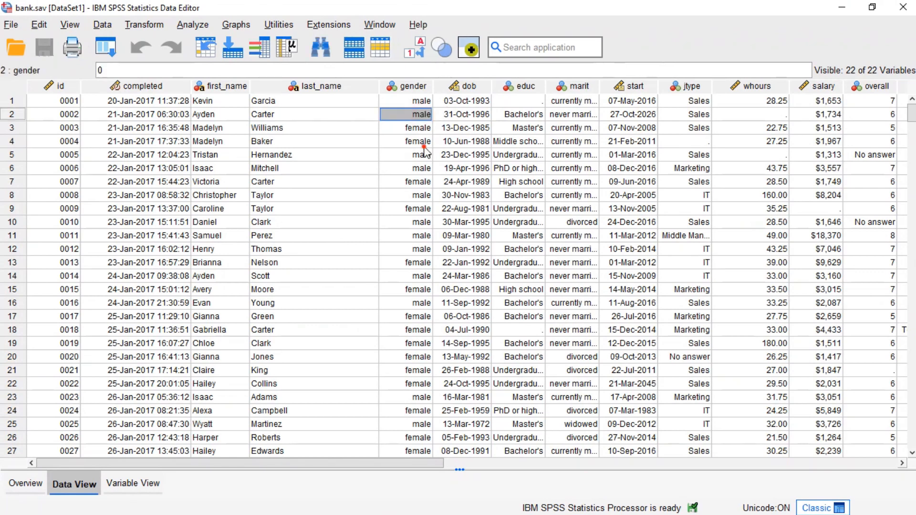
{"action": "left_click", "coordinate": [423, 182]}
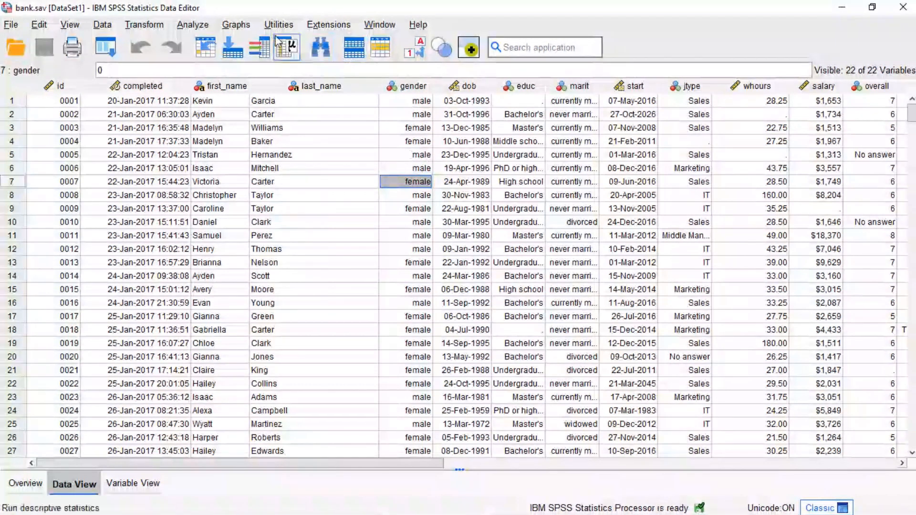
{"action": "left_click", "coordinate": [203, 26]}
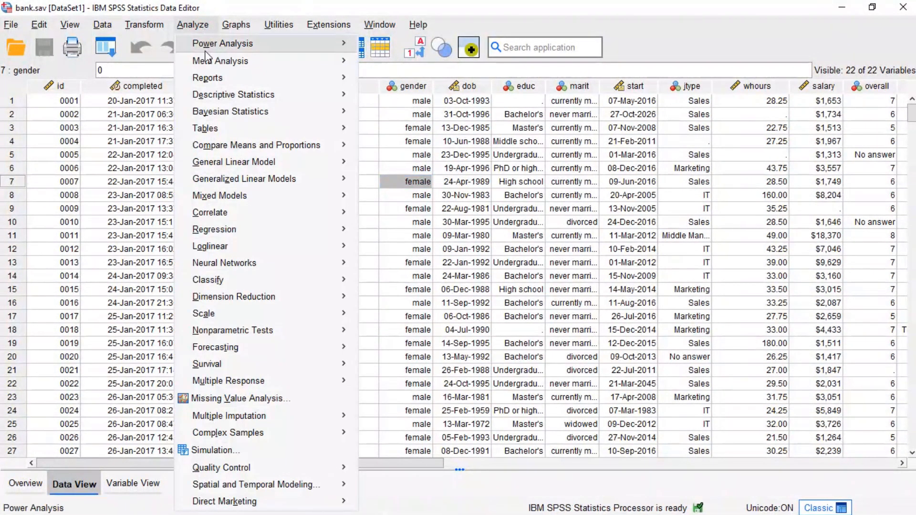
{"action": "mouse_move", "coordinate": [213, 99]}
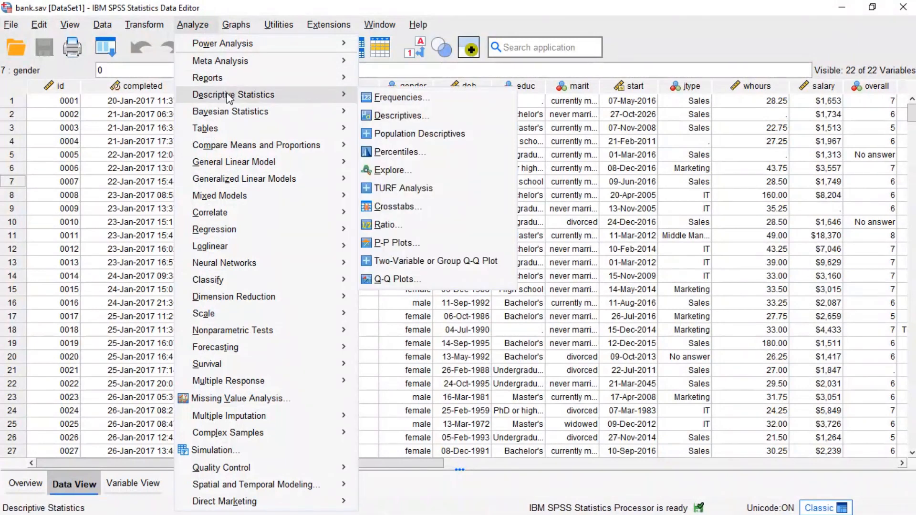
{"action": "left_click", "coordinate": [383, 99]}
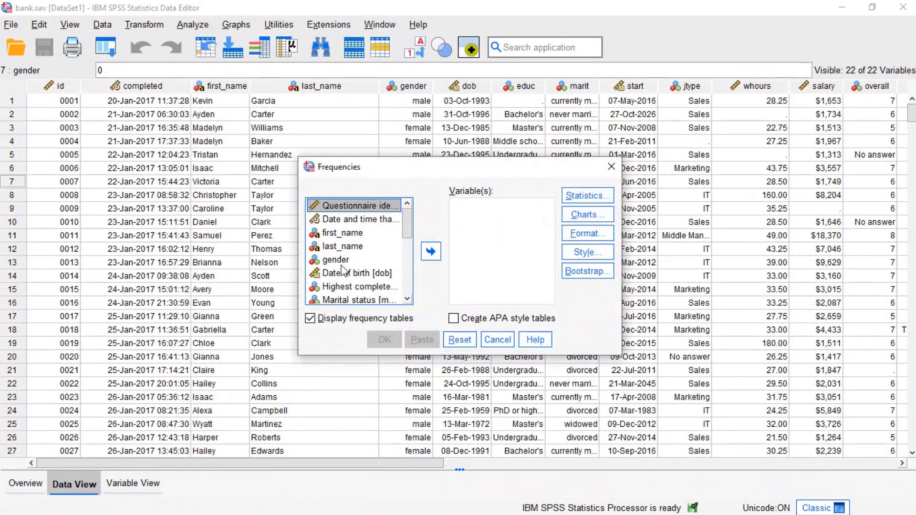
{"action": "left_click", "coordinate": [391, 261]}
{"action": "left_click", "coordinate": [431, 251]}
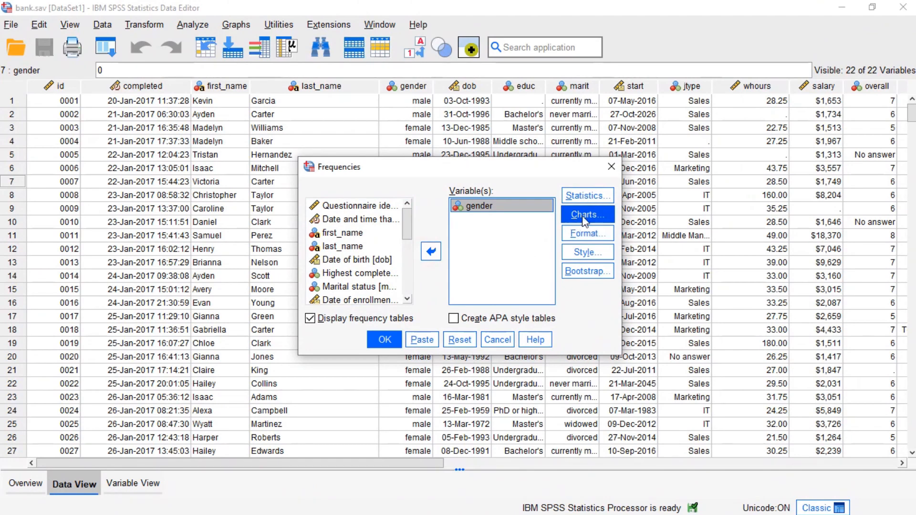
Step: Request bar charts for the Frequencies analysis and paste its commands into a syntax window
{"action": "left_click", "coordinate": [588, 219]}
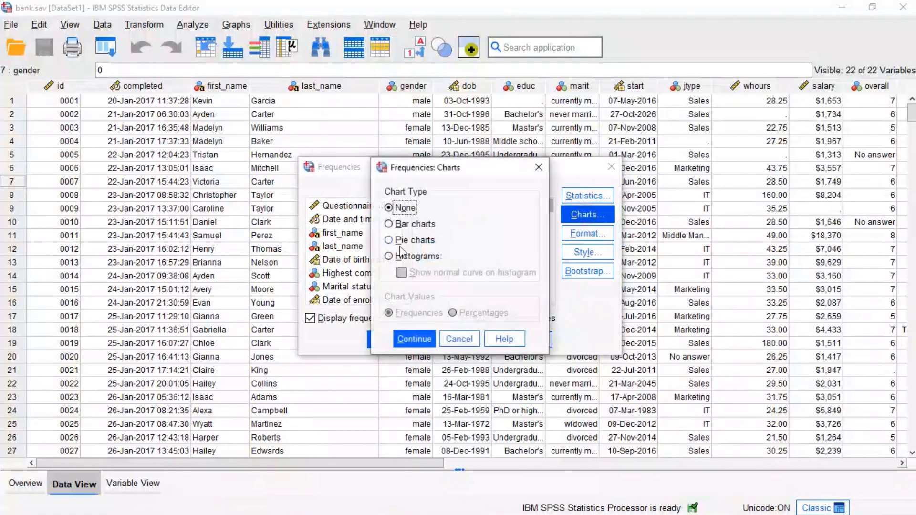
{"action": "left_click", "coordinate": [388, 223]}
{"action": "left_click", "coordinate": [422, 337]}
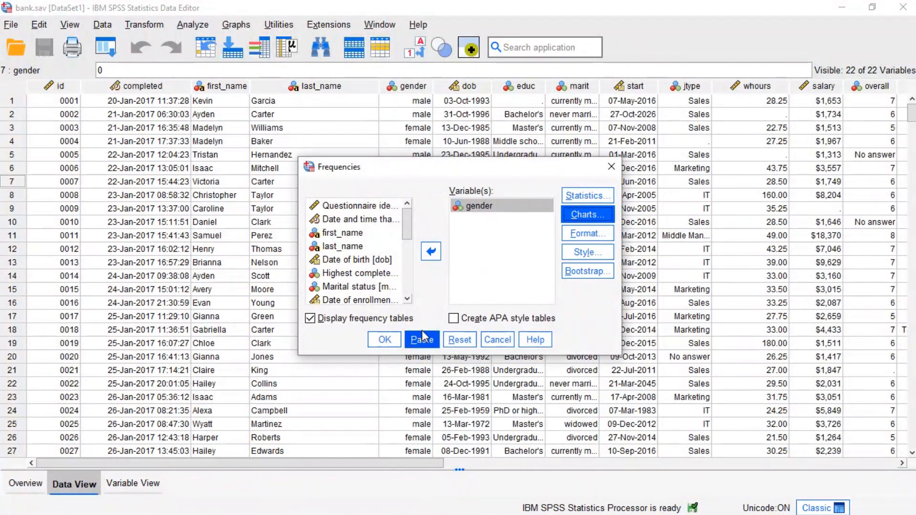
{"action": "left_click", "coordinate": [419, 339]}
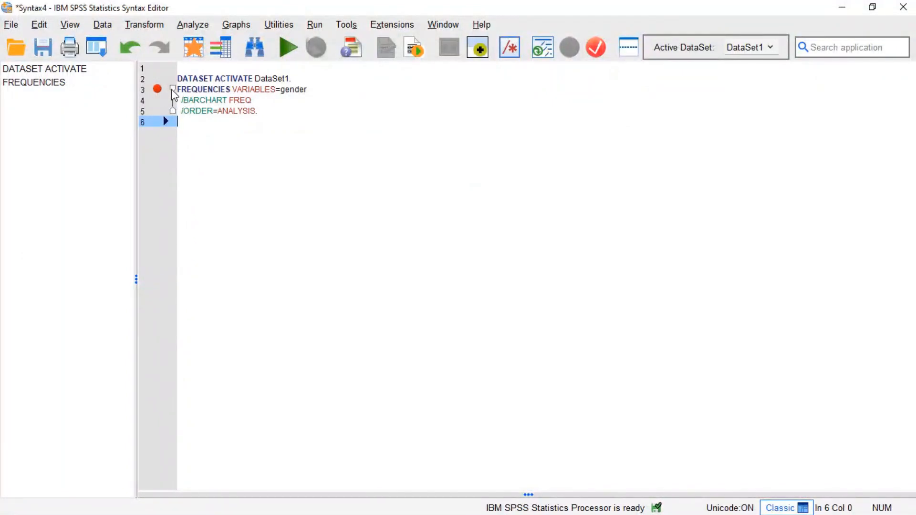
Step: Remove the breakpoint on line 3 and run only the FREQUENCIES command for gender on lines 3 to 5
{"action": "left_click", "coordinate": [172, 90]}
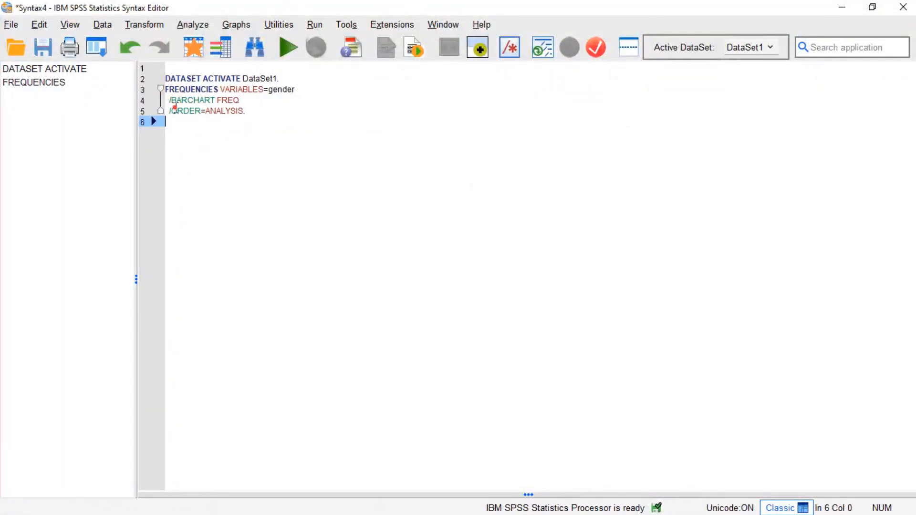
{"action": "left_click", "coordinate": [174, 109]}
{"action": "left_click", "coordinate": [170, 91]}
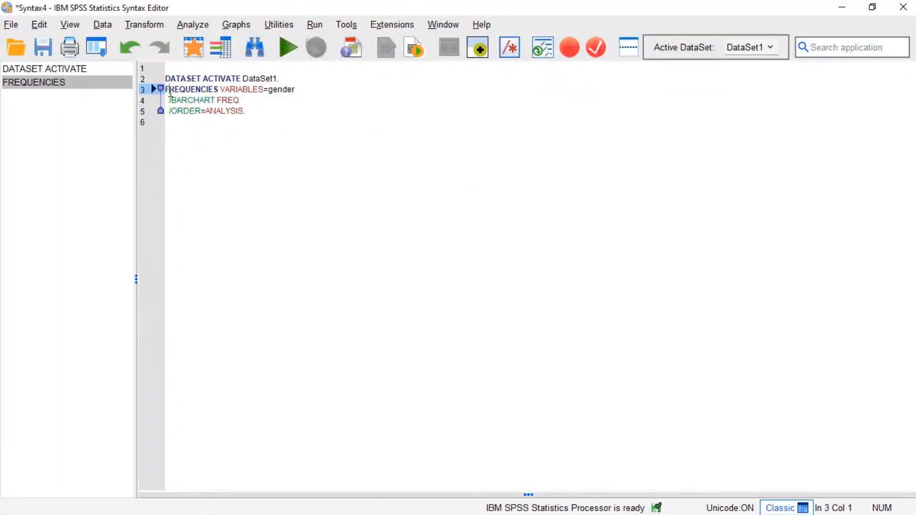
{"action": "left_click", "coordinate": [386, 126]}
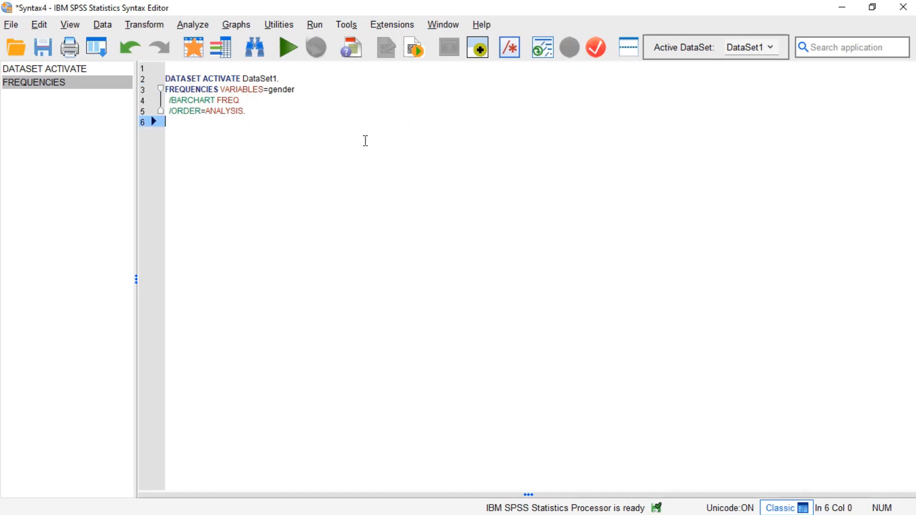
{"action": "left_click_drag", "start_coordinate": [166, 89], "coordinate": [249, 112]}
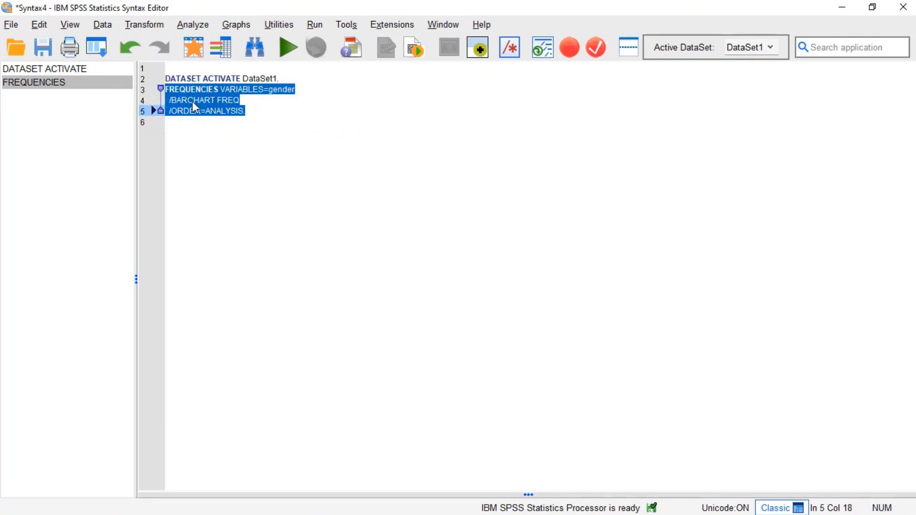
{"action": "left_click", "coordinate": [288, 46]}
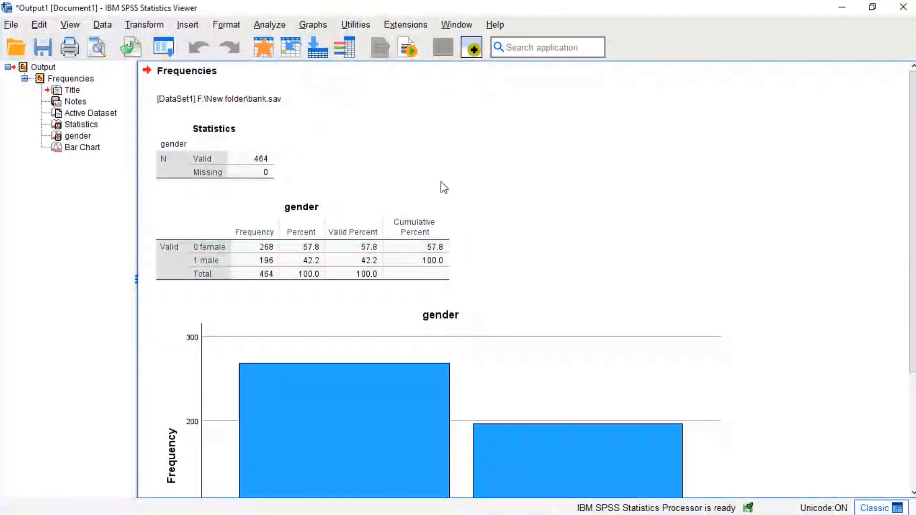
Step: Examine the gender frequency table and its bar chart in the output
{"action": "left_click", "coordinate": [423, 246]}
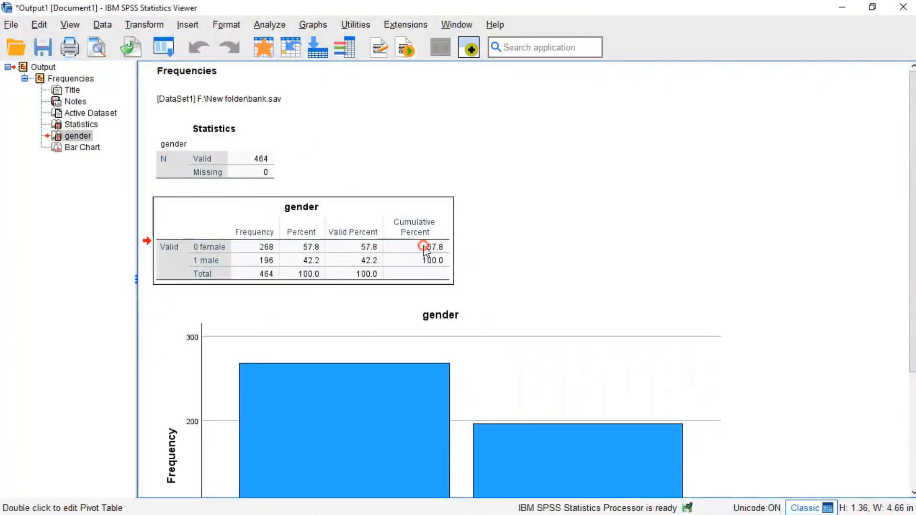
{"action": "scroll", "coordinate": [422, 245], "scroll_direction": "down", "scroll_amount": 3}
{"action": "left_click", "coordinate": [530, 272]}
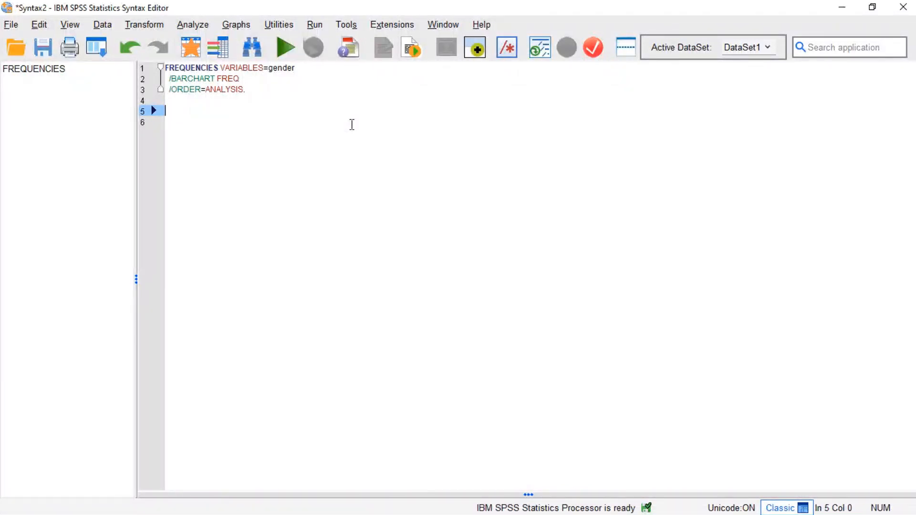
Step: Write a short version of the command below the existing one: "frequencies gender" on line 5 and "/barchart" on line 6
{"action": "type", "text": "freq"}
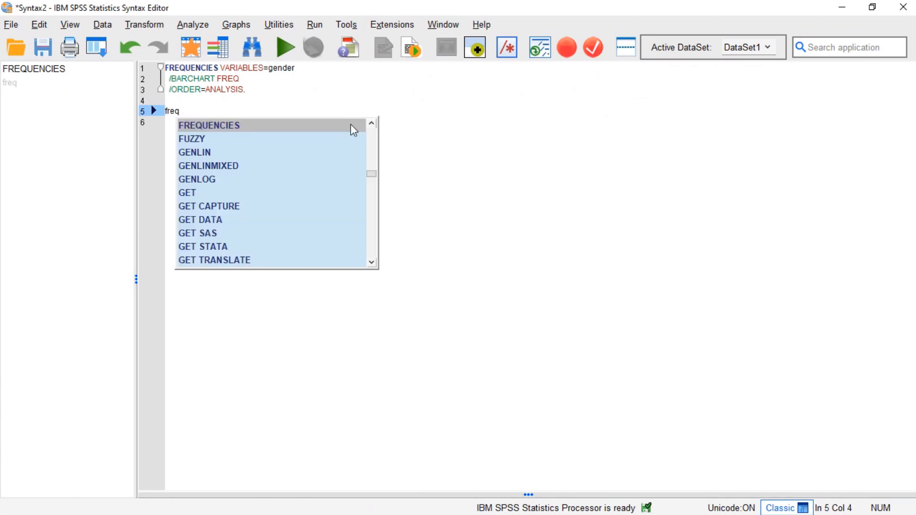
{"action": "type", "text": "uencies "}
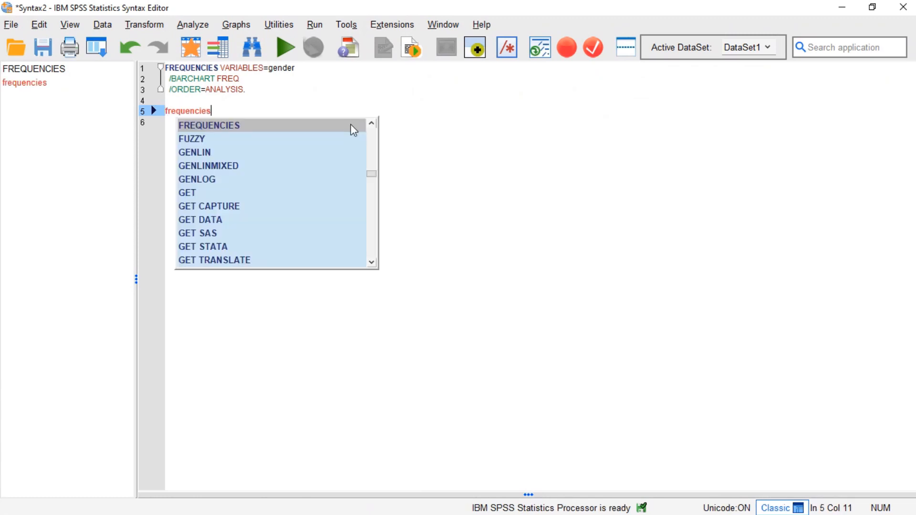
{"action": "type", "text": "gender"}
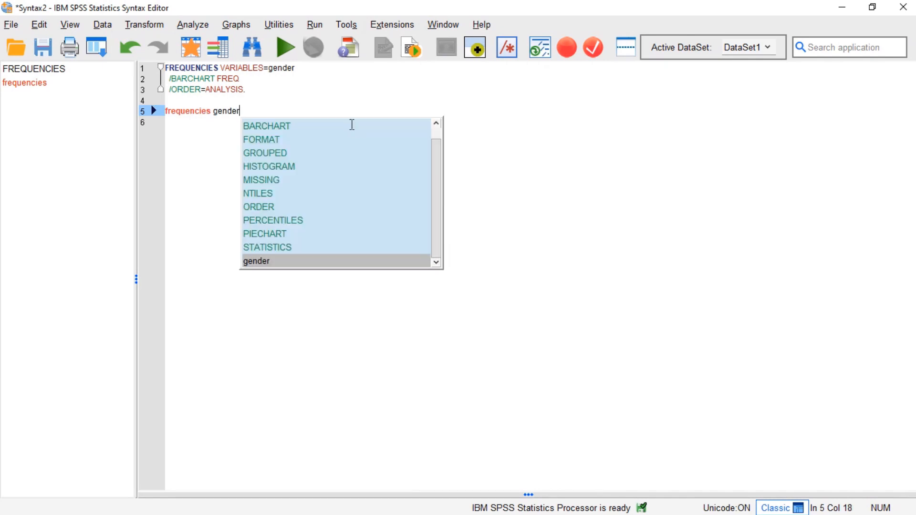
{"action": "key", "text": "Return"}
{"action": "key", "text": "Return"}
{"action": "type", "text": "/"}
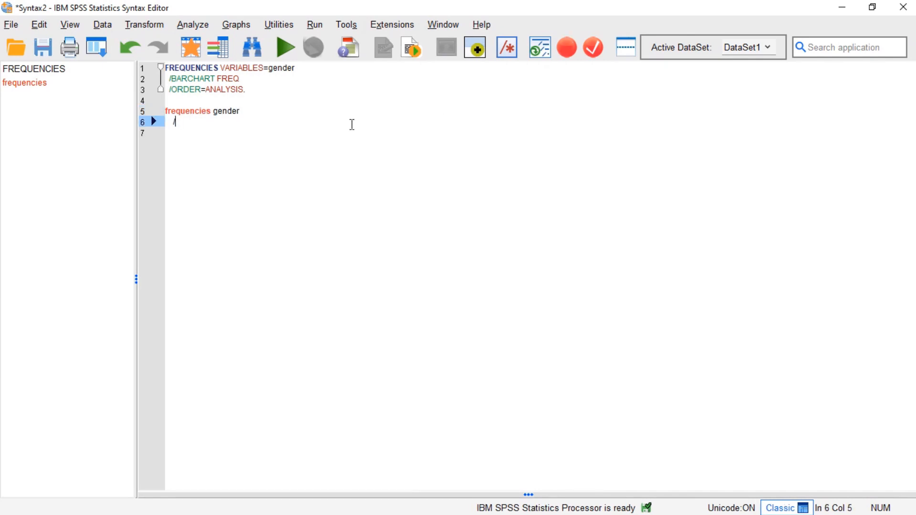
{"action": "type", "text": "barch"}
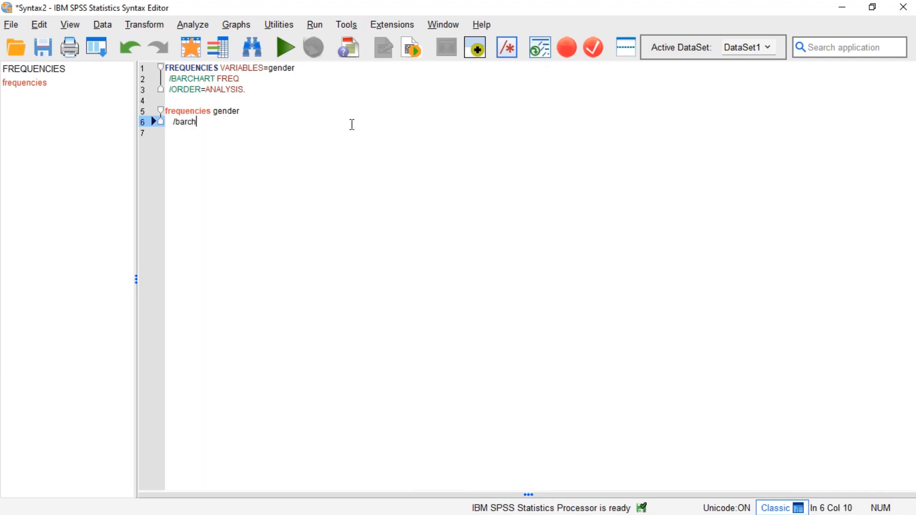
{"action": "type", "text": "art"}
Step: Run only the short frequencies gender command with its /barchart subcommand
{"action": "left_click", "coordinate": [352, 125]}
{"action": "key", "text": "Up"}
{"action": "key", "text": "Home"}
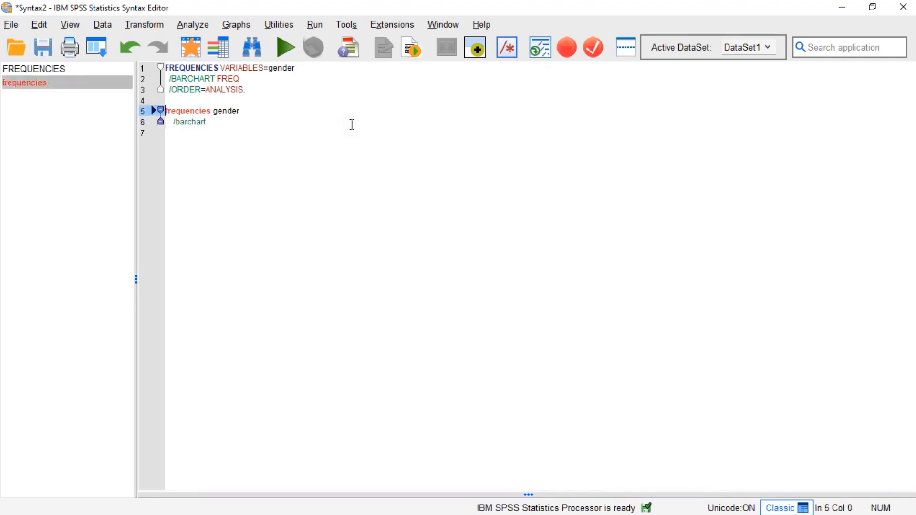
{"action": "key", "text": "shift+Down"}
{"action": "key", "text": "shift+End"}
{"action": "left_click", "coordinate": [284, 48]}
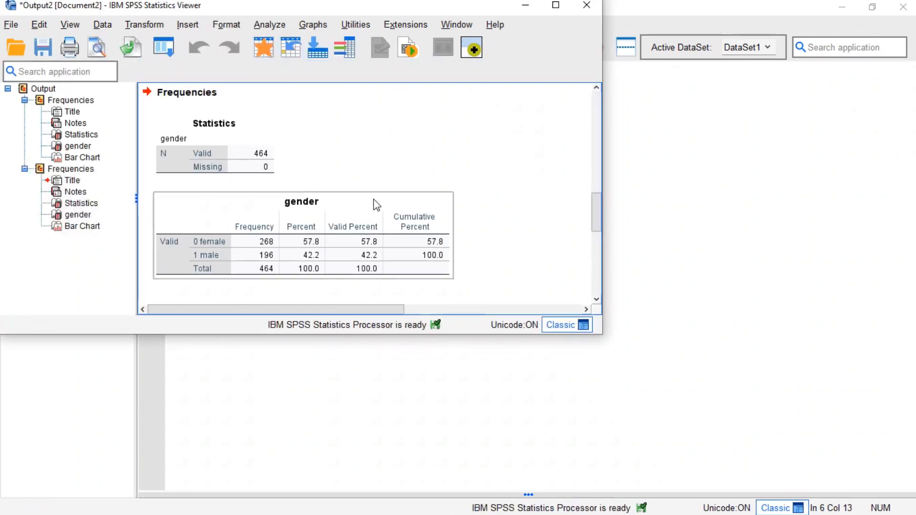
Step: Maximize the output window and compare the tables and bar charts of the two Frequencies results
{"action": "left_click", "coordinate": [549, 13]}
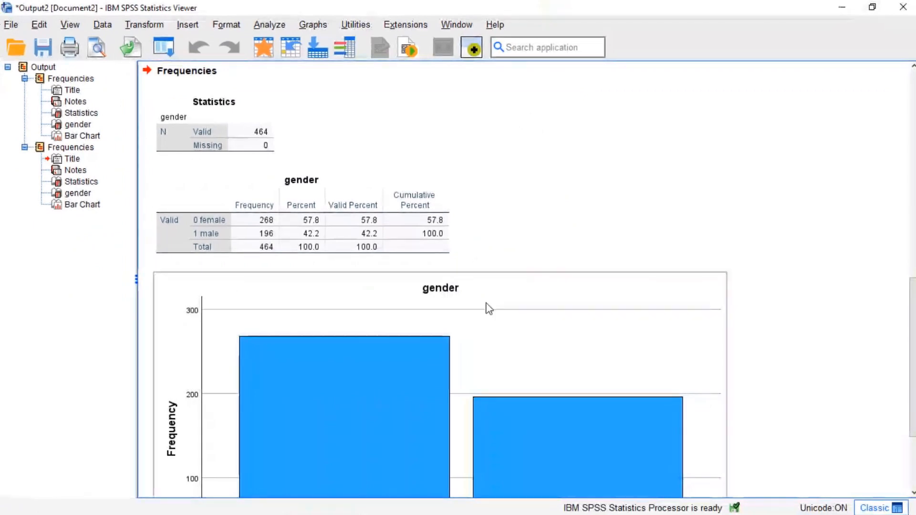
{"action": "scroll", "coordinate": [507, 271], "scroll_direction": "down", "scroll_amount": 3}
{"action": "scroll", "coordinate": [507, 271], "scroll_direction": "down", "scroll_amount": 5}
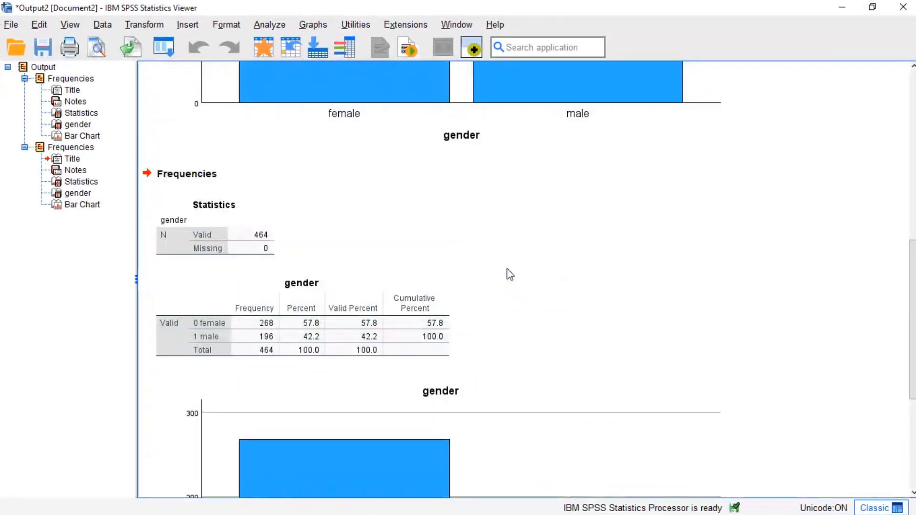
{"action": "scroll", "coordinate": [508, 271], "scroll_direction": "up", "scroll_amount": 4}
{"action": "scroll", "coordinate": [507, 271], "scroll_direction": "down", "scroll_amount": 5}
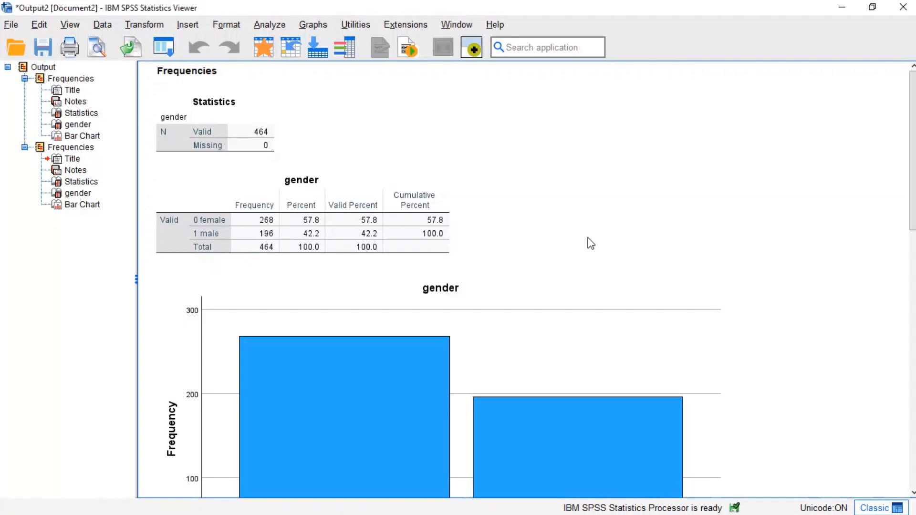
Step: Save the syntax with both frequencies commands as Syntax7 in New folder, as a Syntax (*.sps) file with Unicode (UTF-8) encoding
{"action": "key", "text": "alt+Tab"}
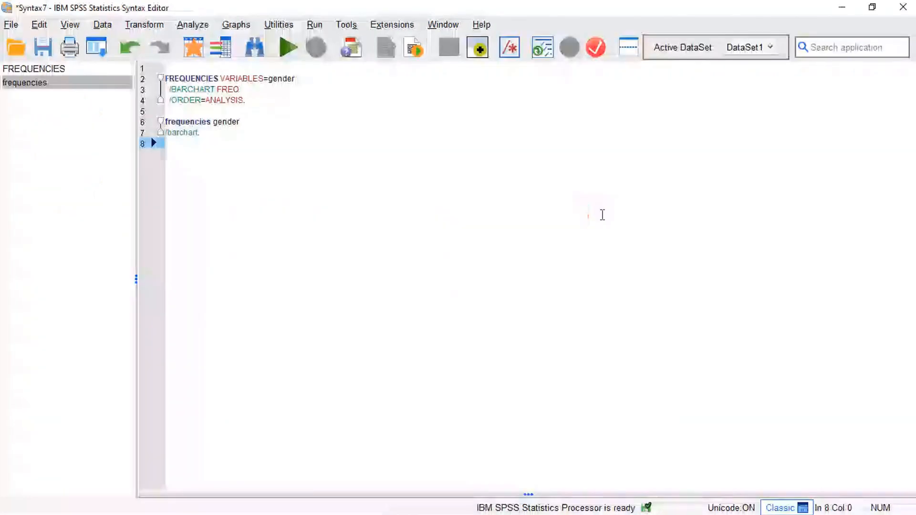
{"action": "left_click", "coordinate": [12, 25]}
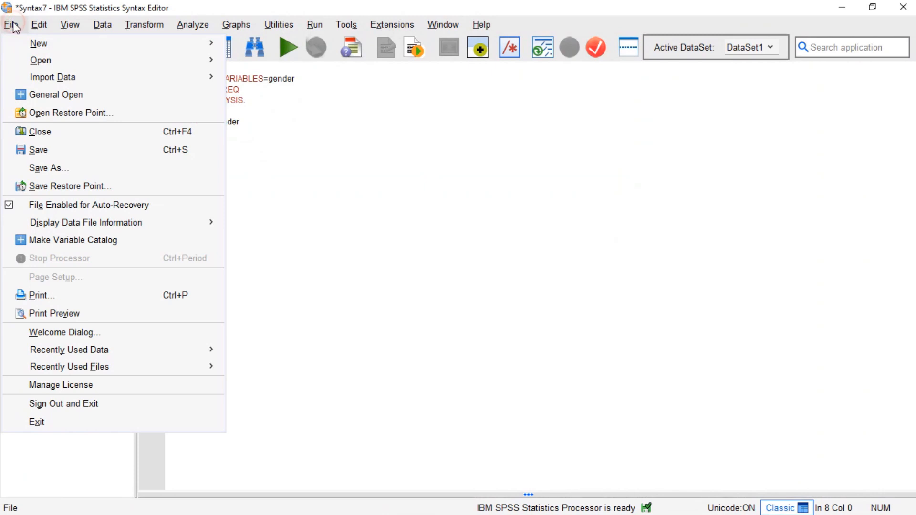
{"action": "left_click", "coordinate": [56, 168]}
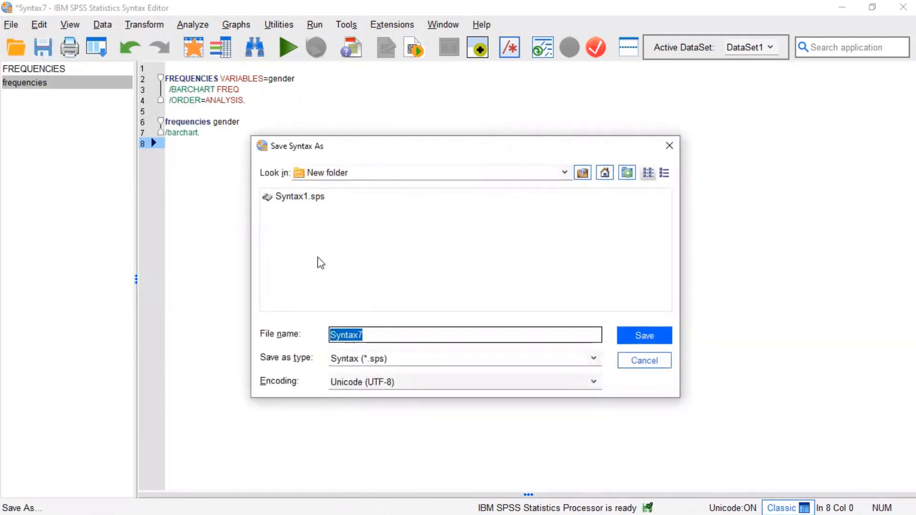
{"action": "left_click", "coordinate": [645, 336]}
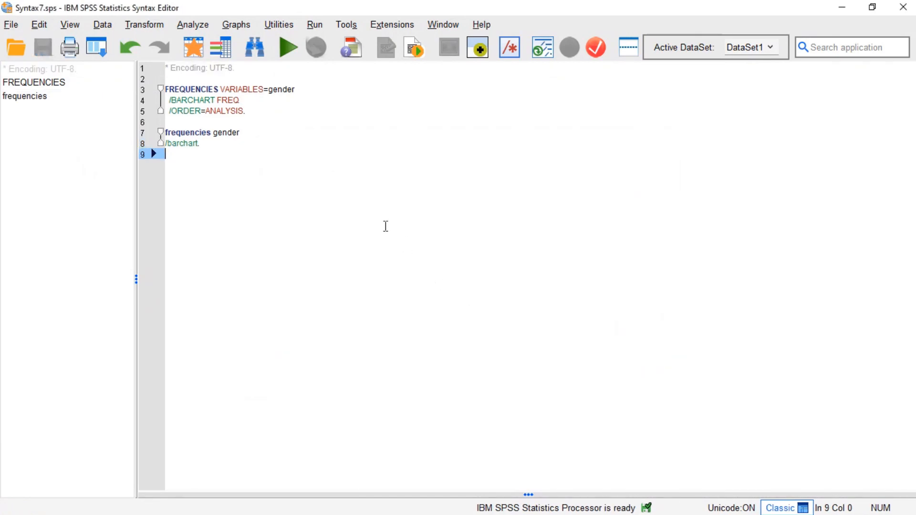